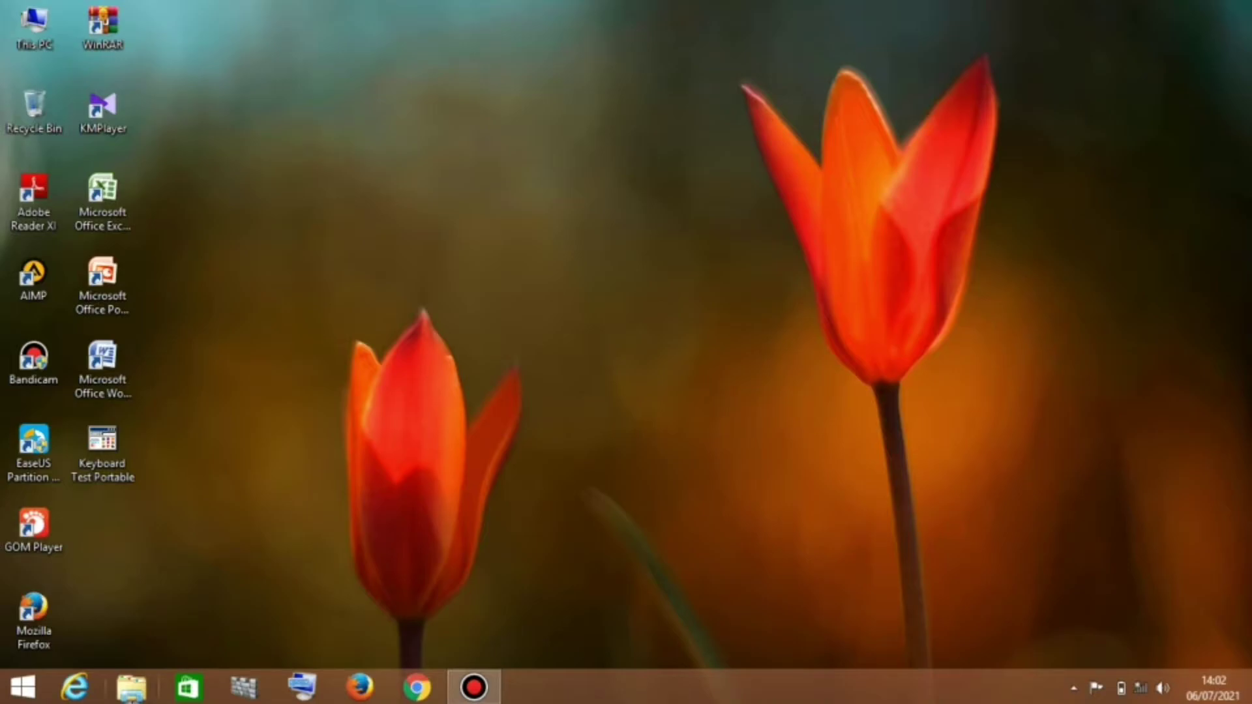
Open File Explorer from the taskbar, showing This PC
{"action": "left_click", "coordinate": [131, 687]}
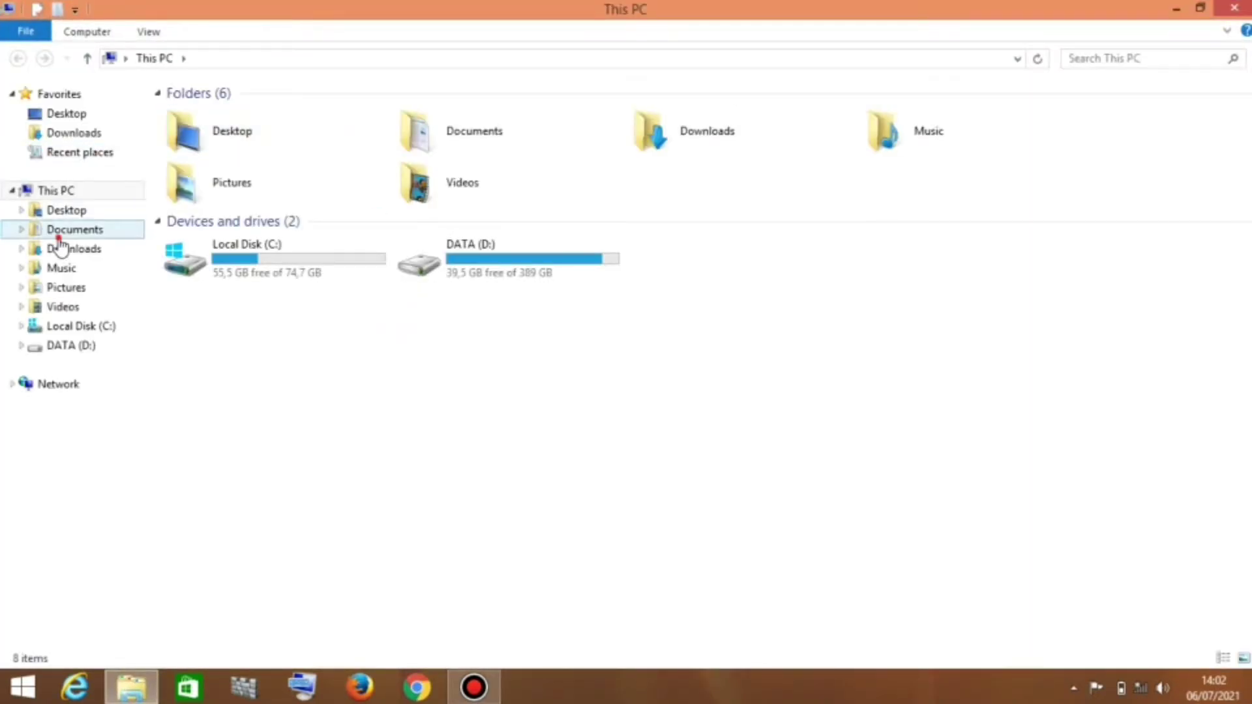
Open the Word file D from the Documents folder
{"action": "left_click", "coordinate": [59, 236]}
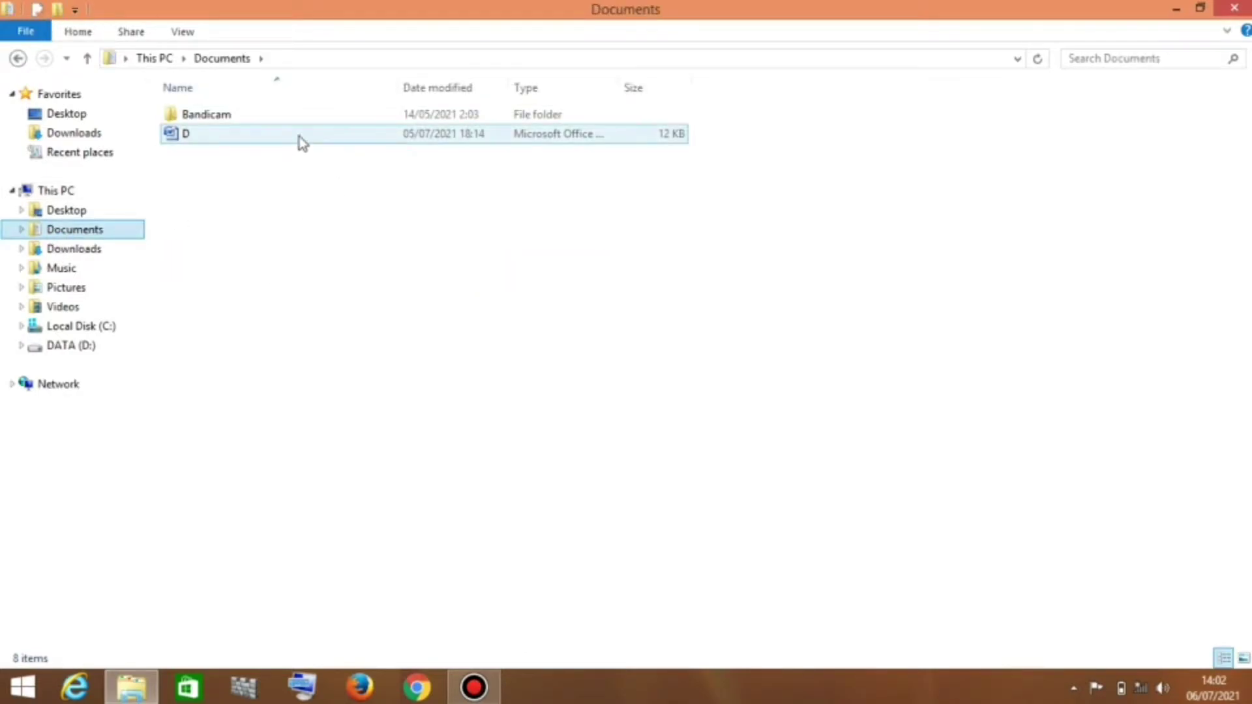
{"action": "double_click", "coordinate": [307, 135]}
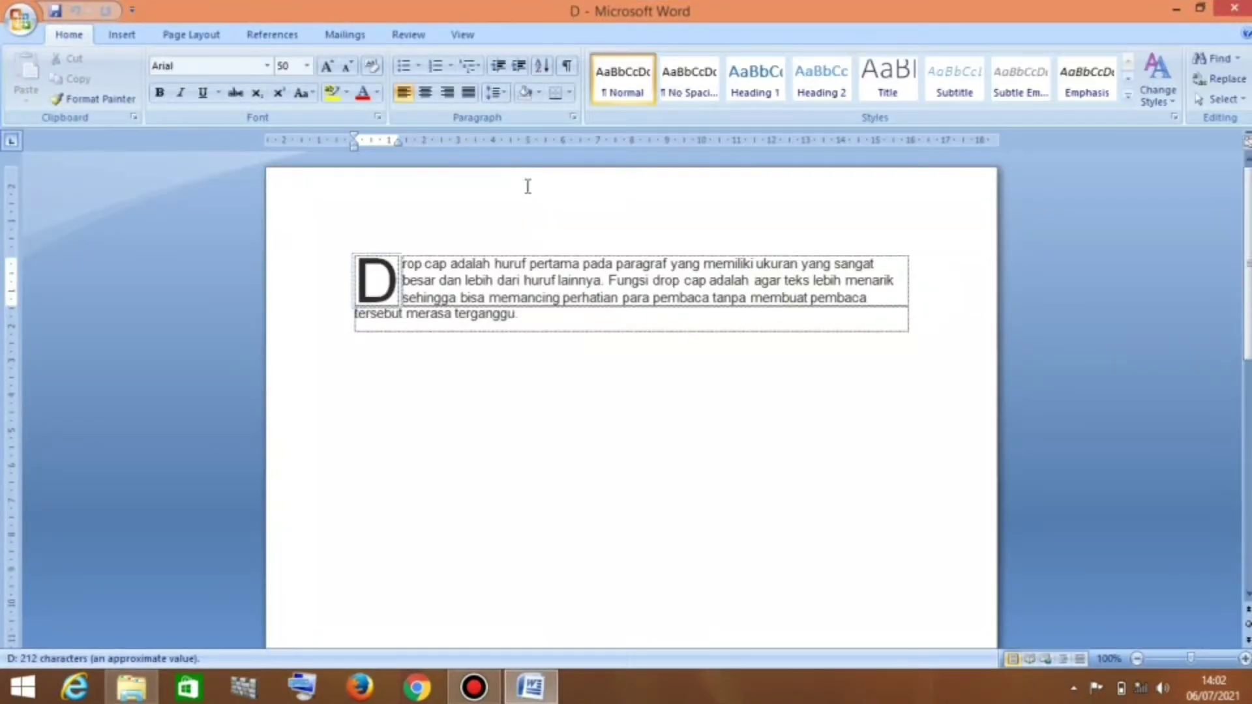
Copy the entire drop-cap paragraph from D with Ctrl+C and close Word
{"action": "left_click", "coordinate": [628, 371]}
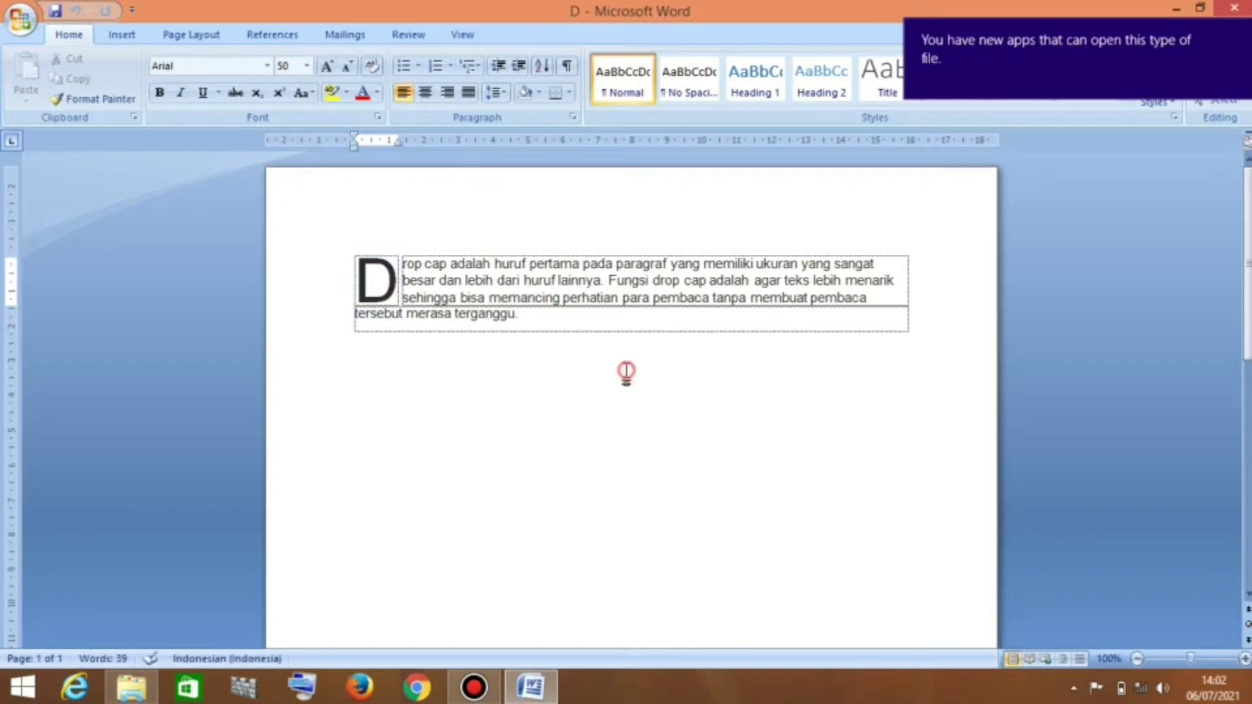
{"action": "left_click", "coordinate": [622, 299]}
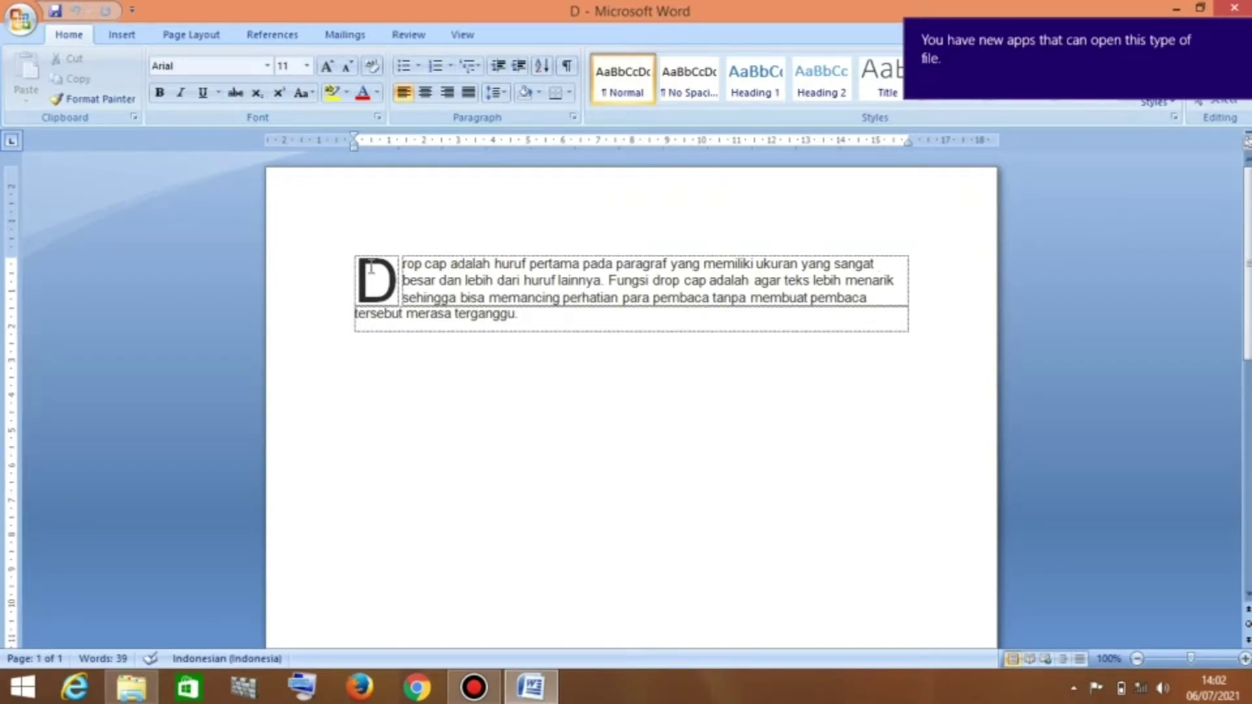
{"action": "left_click_drag", "start_coordinate": [368, 267], "coordinate": [618, 327]}
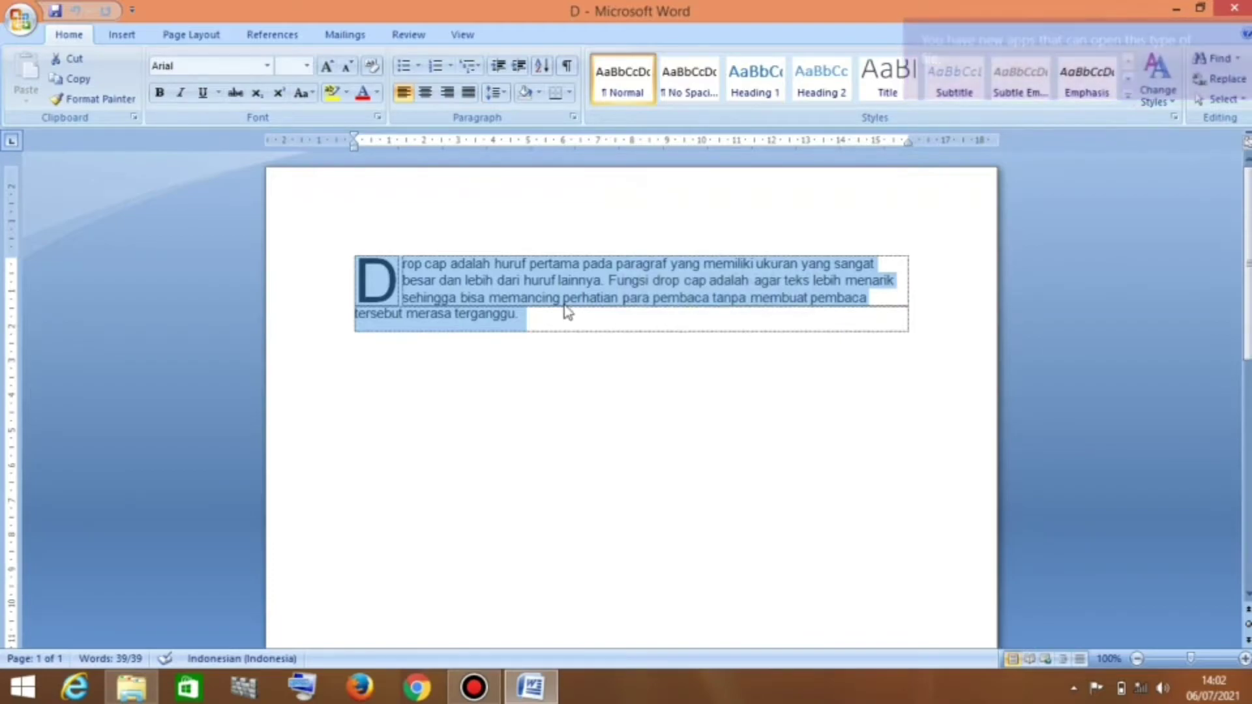
{"action": "key", "text": "ctrl+c"}
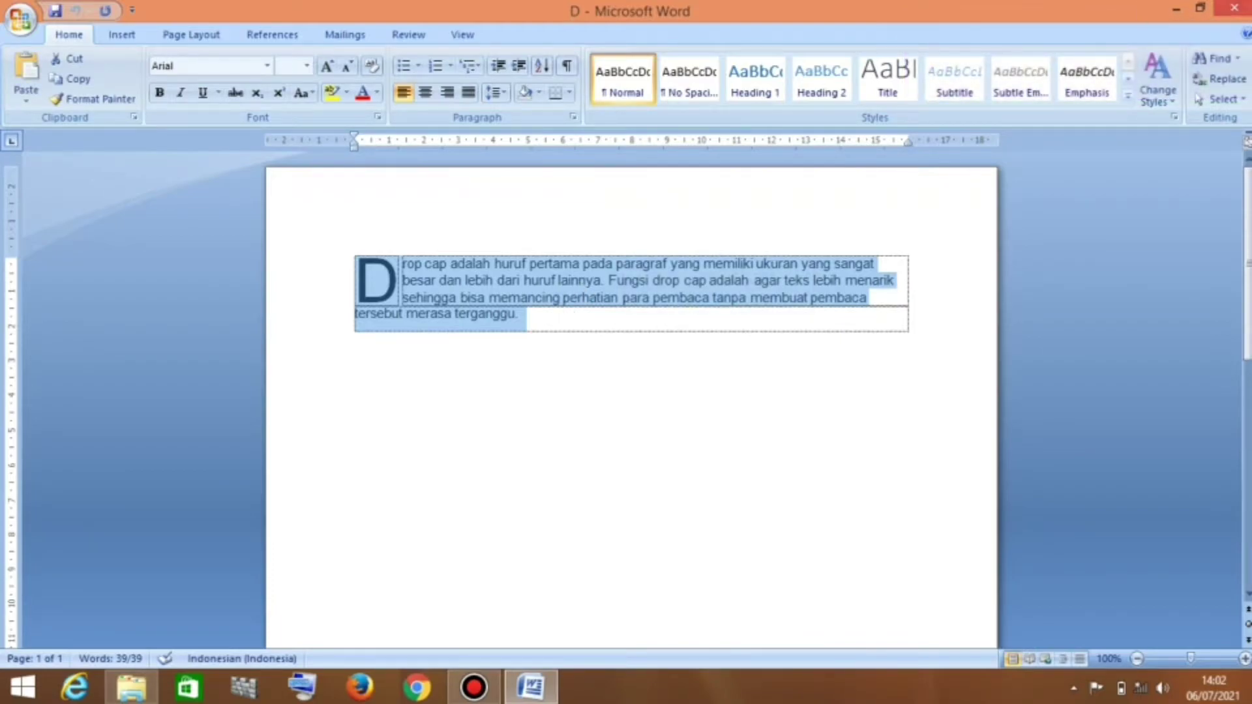
{"action": "left_click", "coordinate": [1234, 8]}
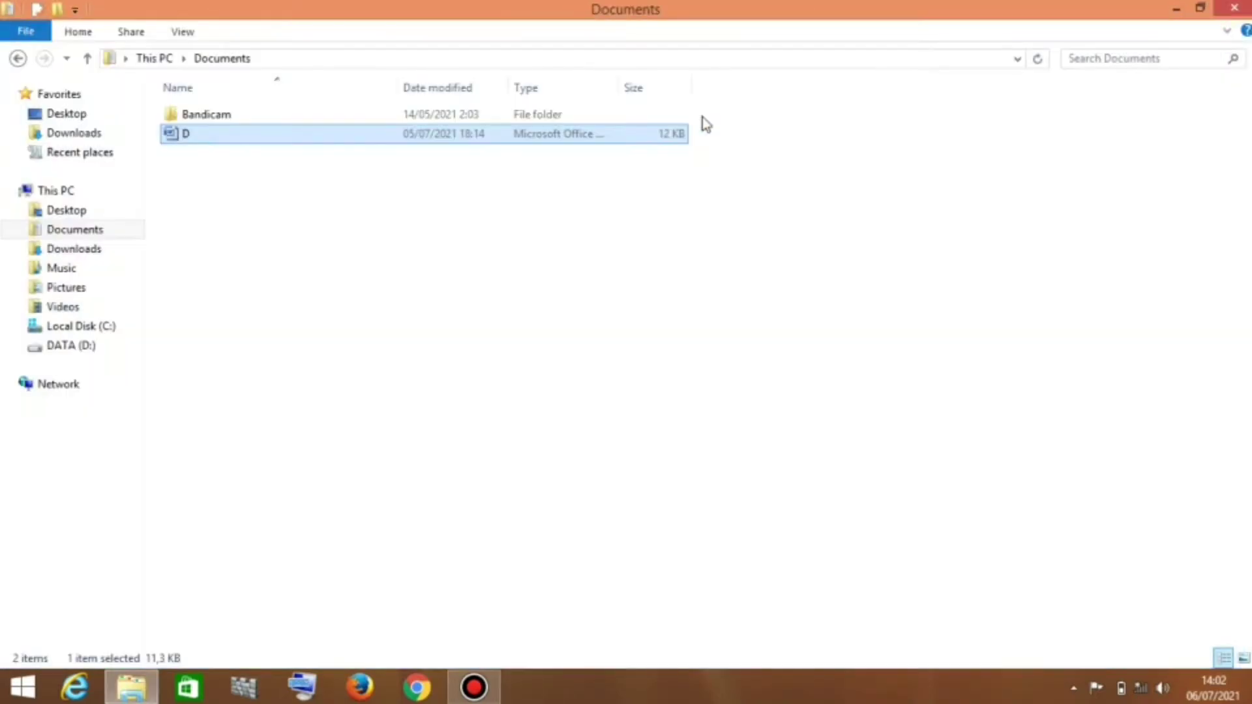
Close the Documents window, start a blank Word document and paste the drop-cap paragraph
{"action": "left_click", "coordinate": [1234, 8]}
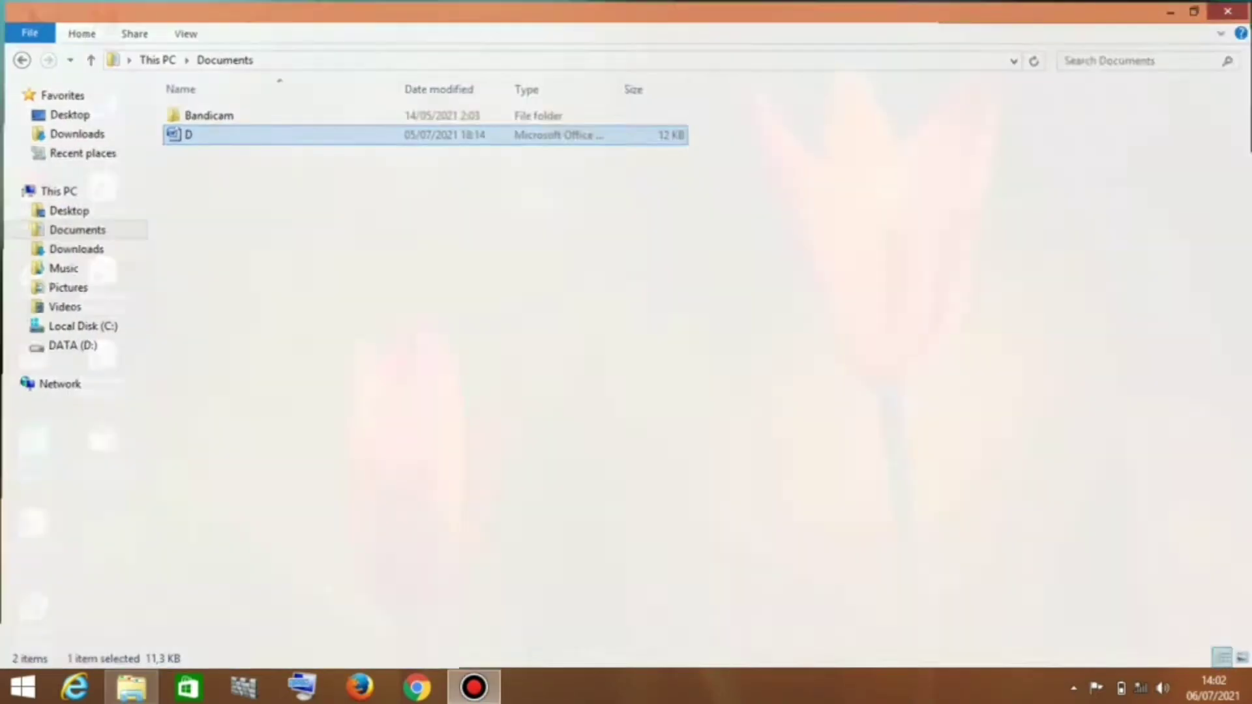
{"action": "double_click", "coordinate": [120, 363]}
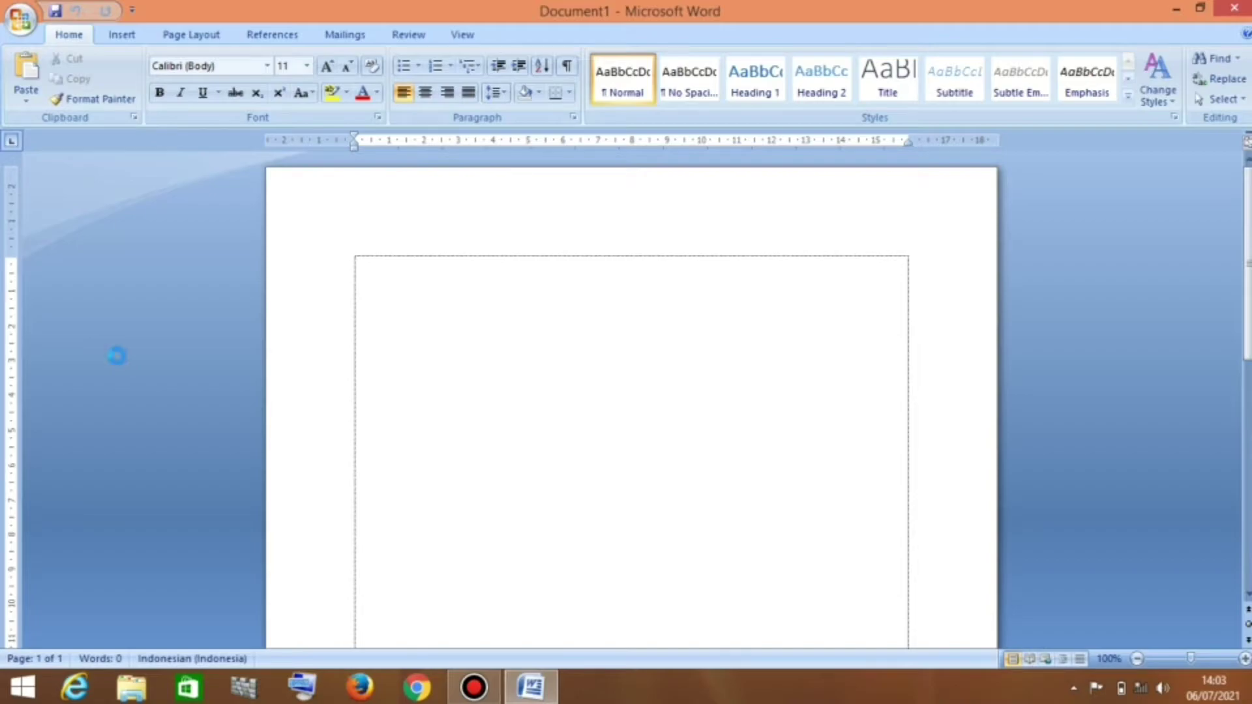
{"action": "key", "text": "ctrl+v"}
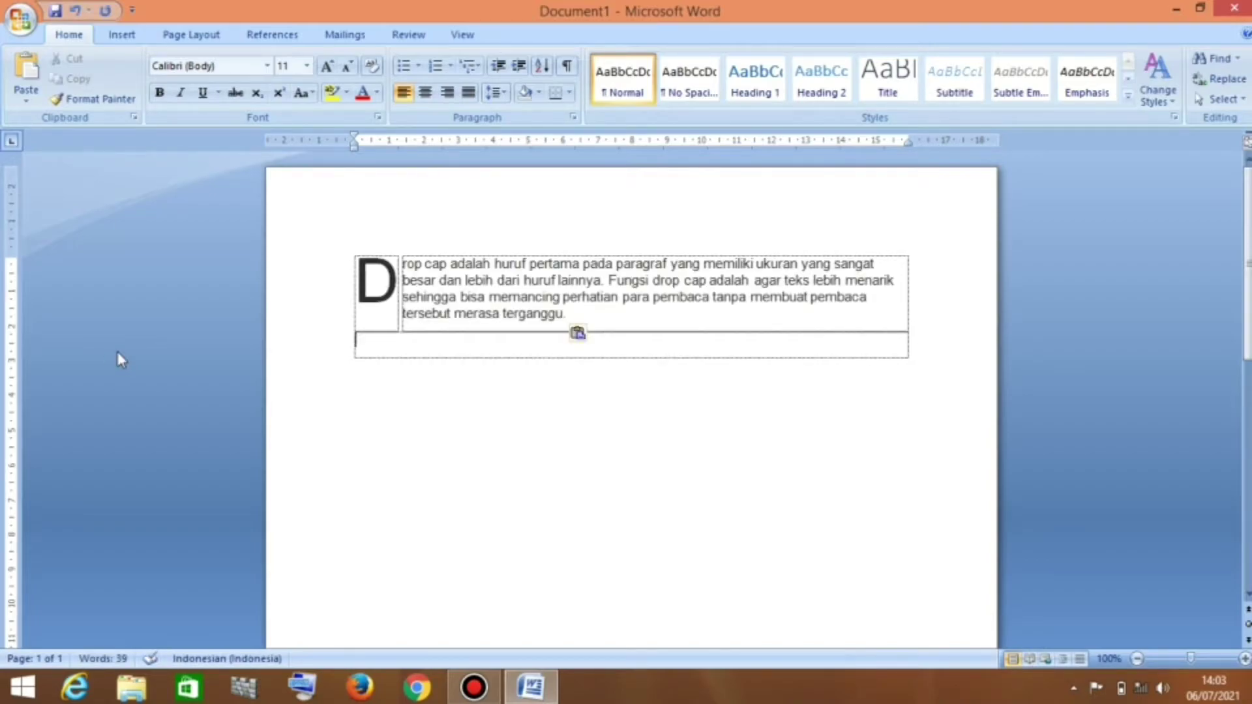
{"action": "left_click", "coordinate": [377, 289]}
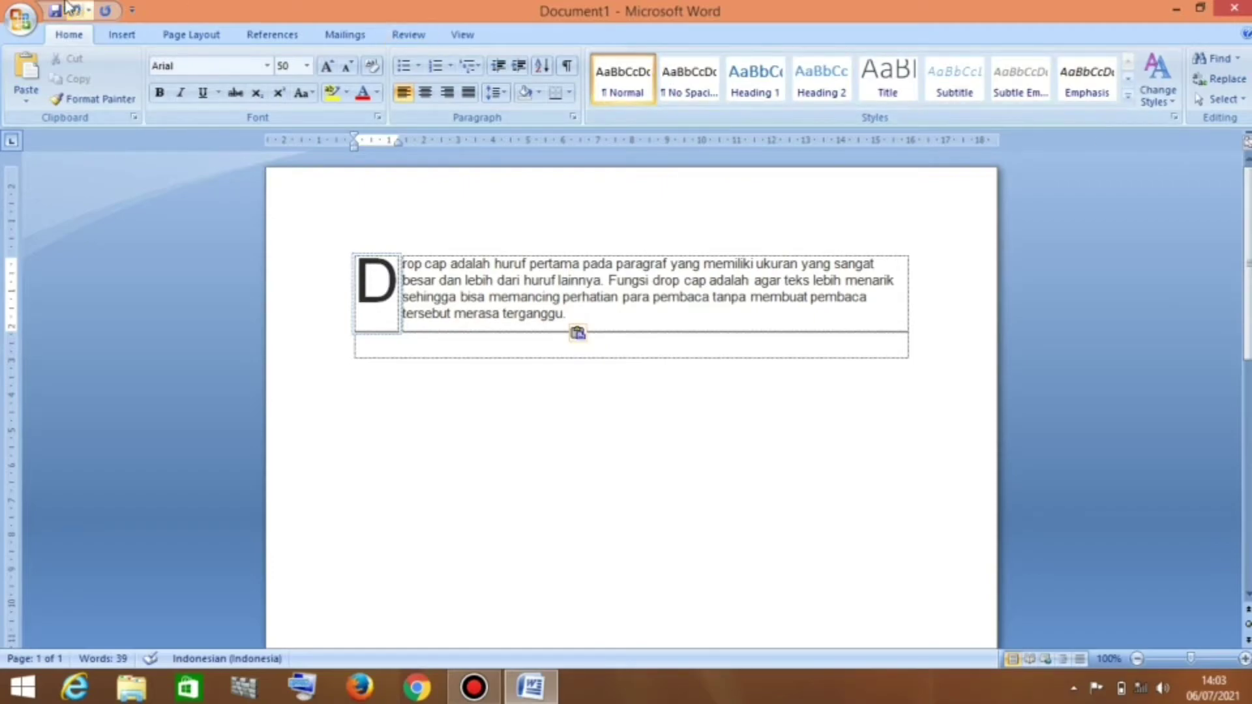
Remove the drop cap from the pasted paragraph, leaving a normal D
{"action": "left_click", "coordinate": [116, 36]}
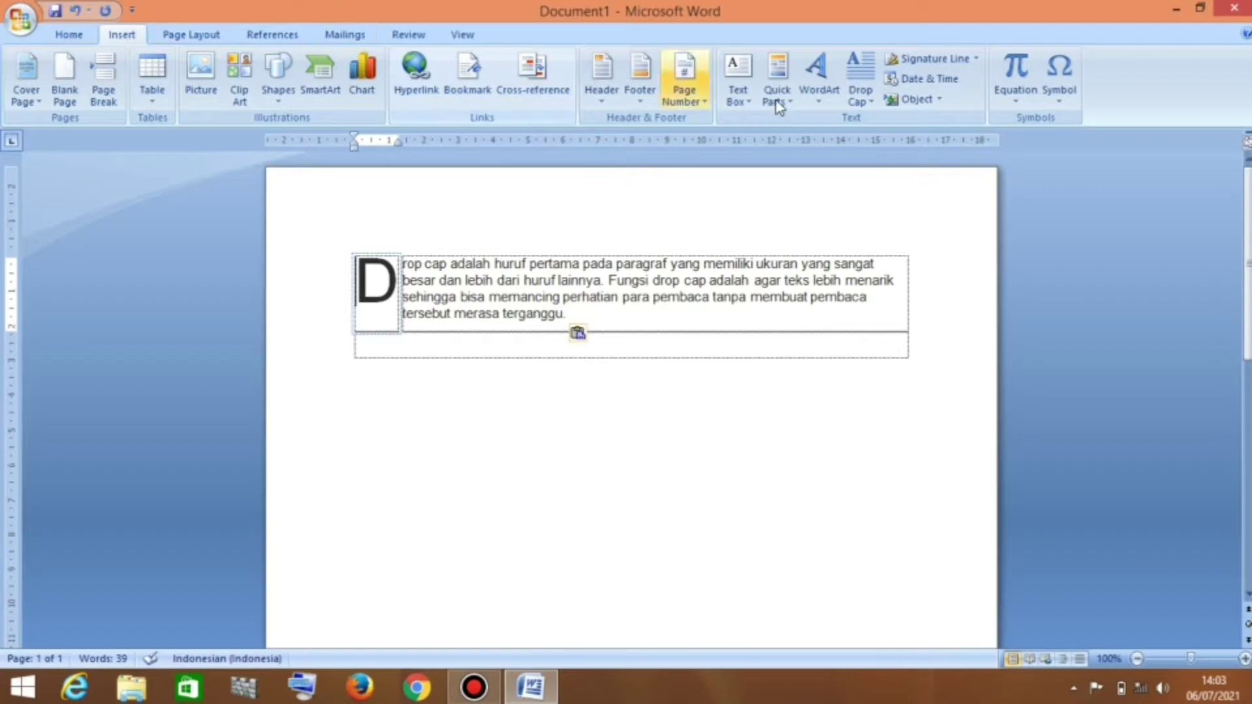
{"action": "left_click", "coordinate": [859, 104]}
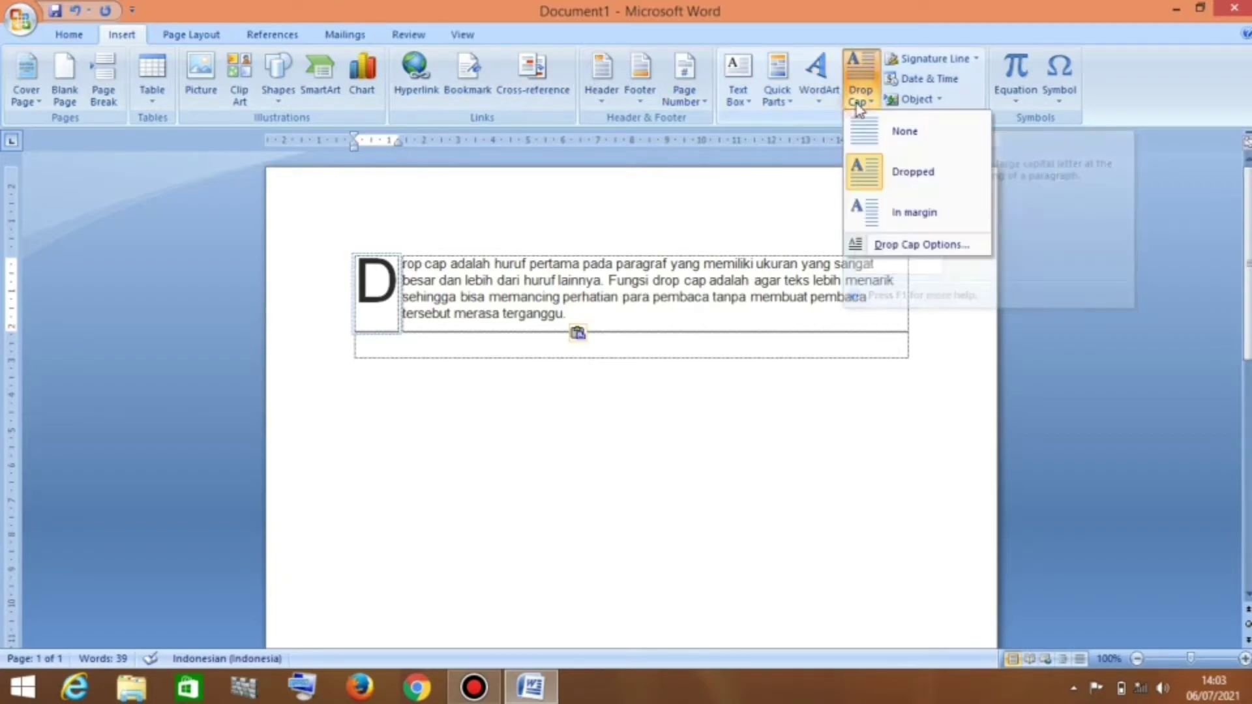
{"action": "left_click", "coordinate": [878, 147]}
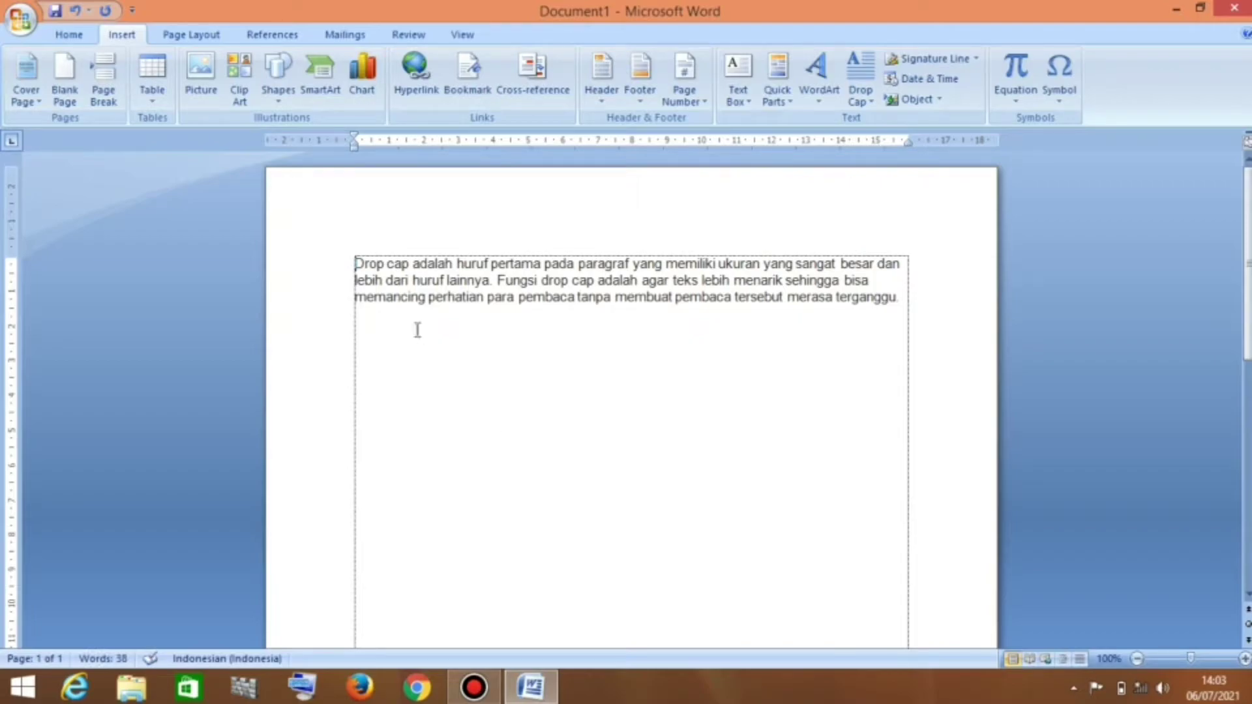
Make the whole 38-word paragraph bold
{"action": "left_click", "coordinate": [350, 268]}
{"action": "left_click_drag", "start_coordinate": [378, 281], "coordinate": [596, 330]}
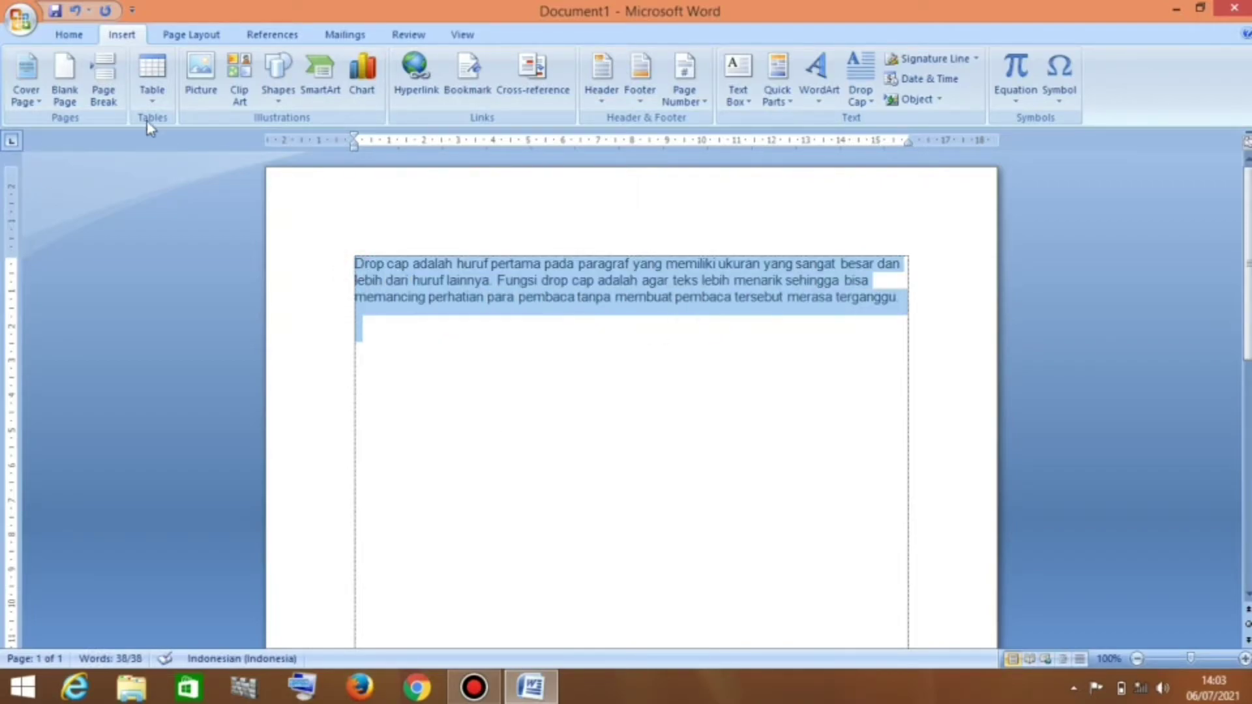
{"action": "left_click", "coordinate": [69, 36]}
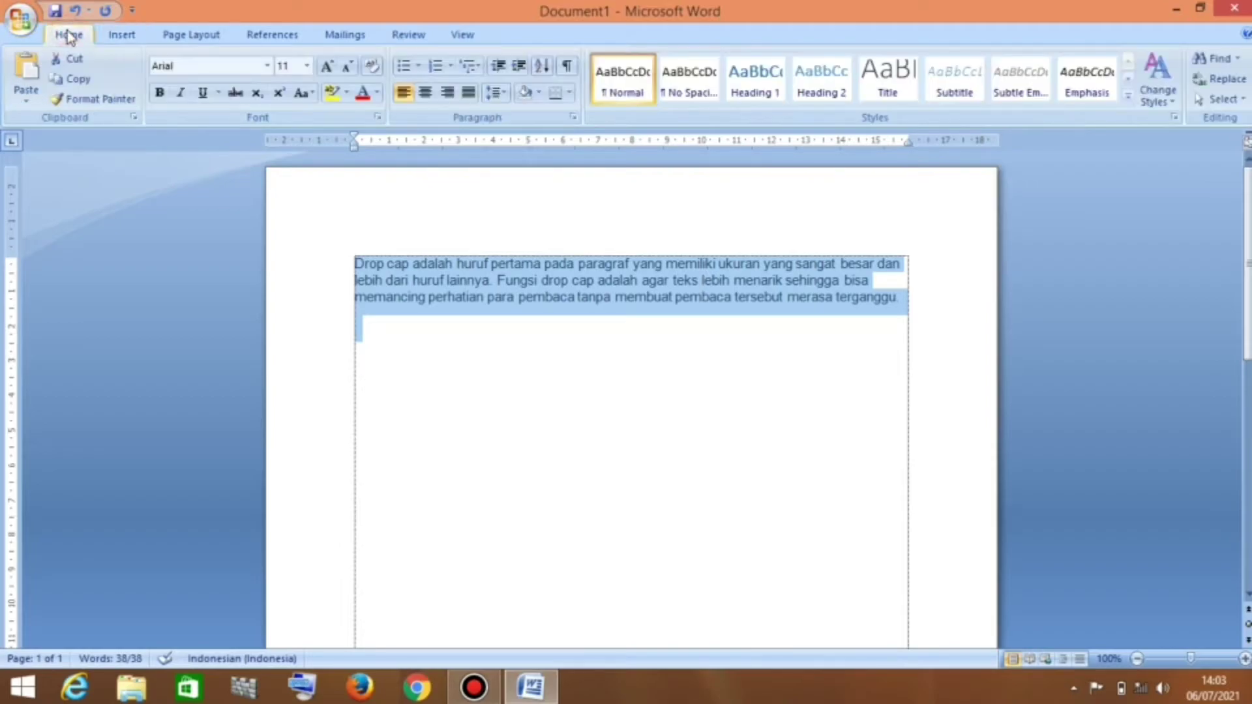
{"action": "left_click", "coordinate": [160, 93]}
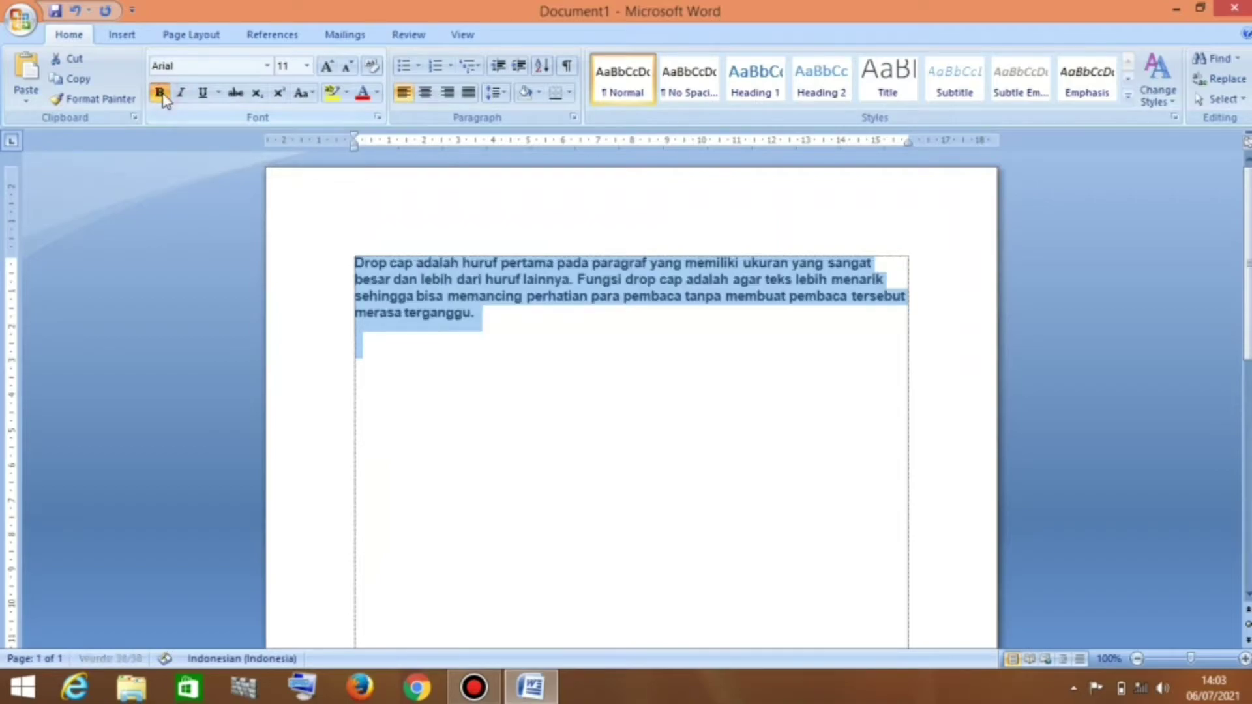
{"action": "left_click", "coordinate": [491, 318]}
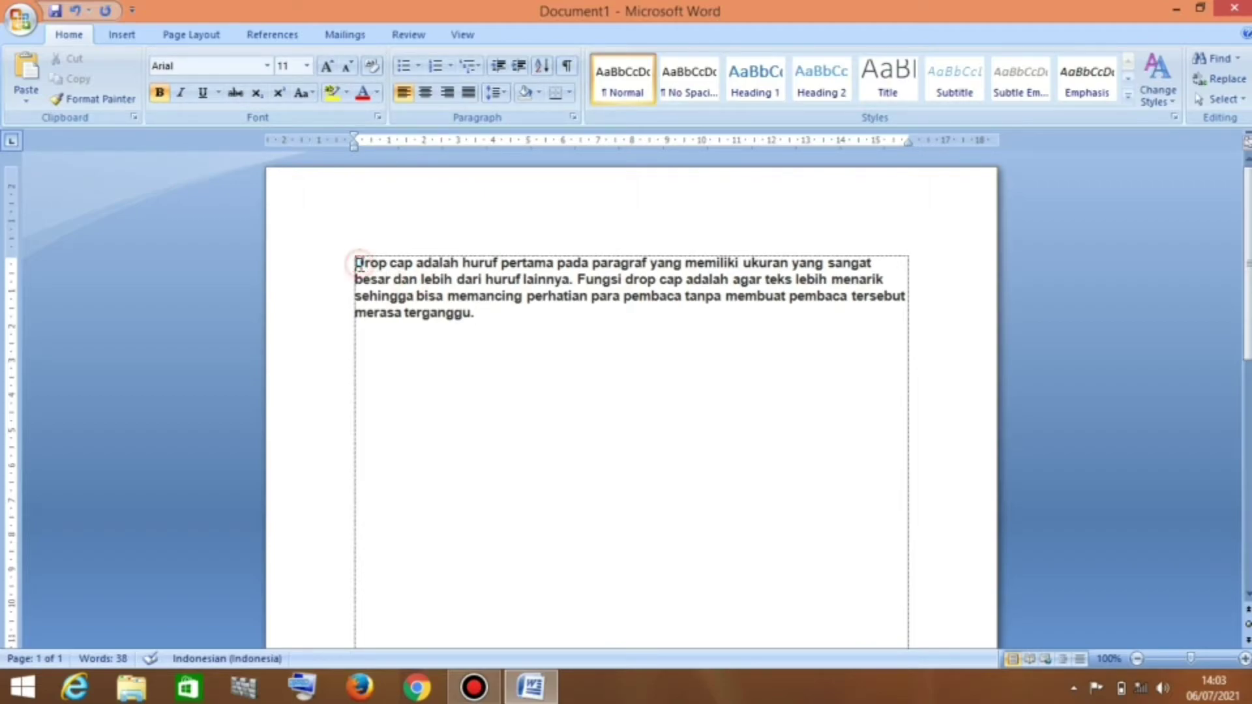
{"action": "left_click_drag", "start_coordinate": [355, 265], "coordinate": [436, 400]}
{"action": "left_click", "coordinate": [447, 408]}
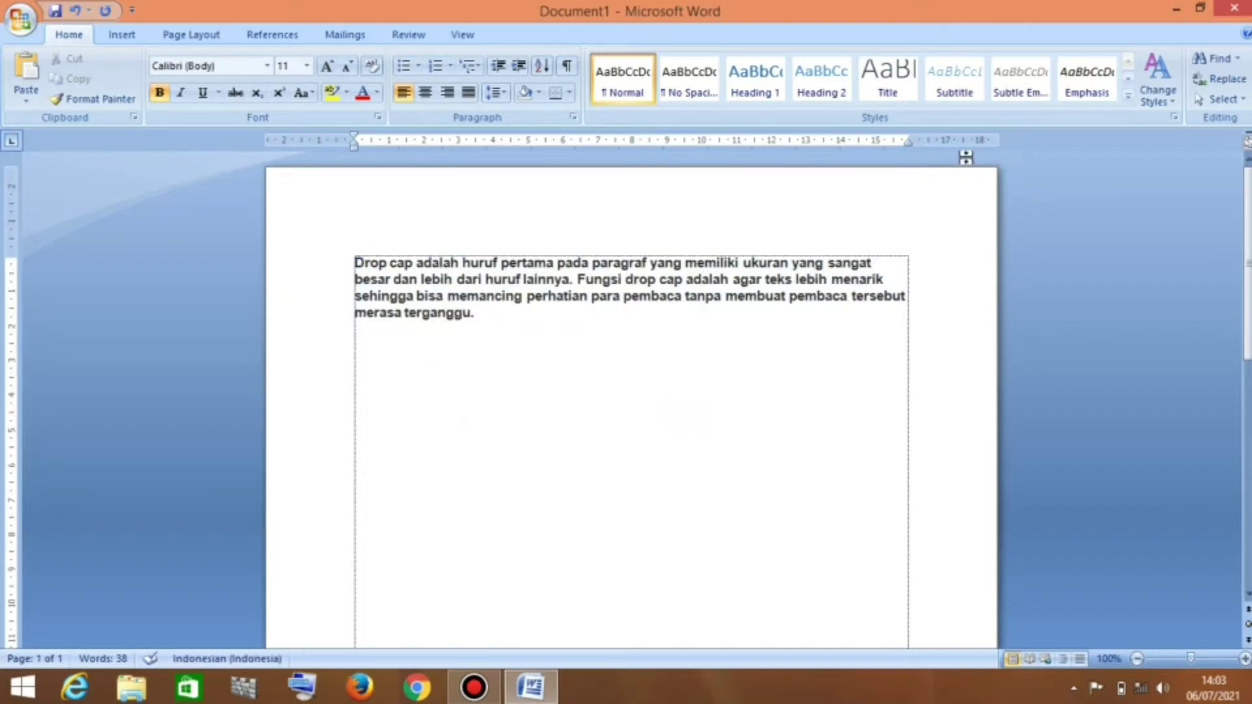
Select the paragraph's first letter D and show the Insert tab's Drop Cap choices
{"action": "left_click", "coordinate": [126, 37]}
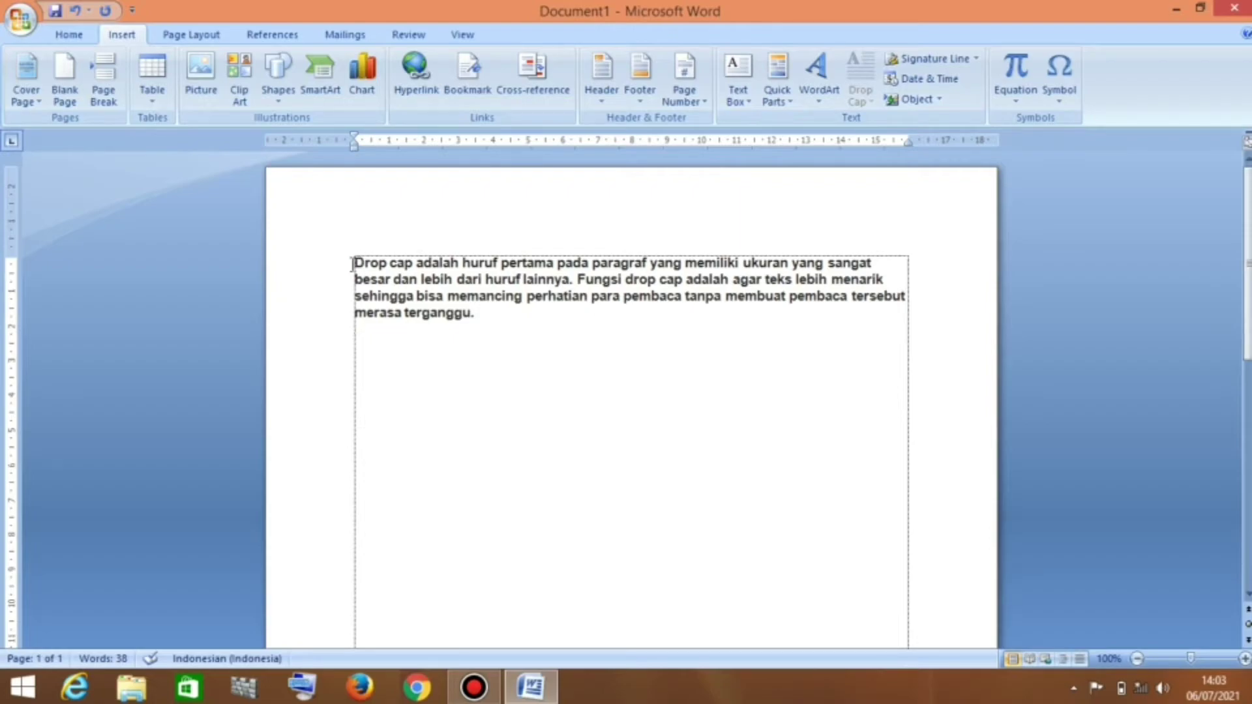
{"action": "left_click_drag", "start_coordinate": [353, 263], "coordinate": [362, 264]}
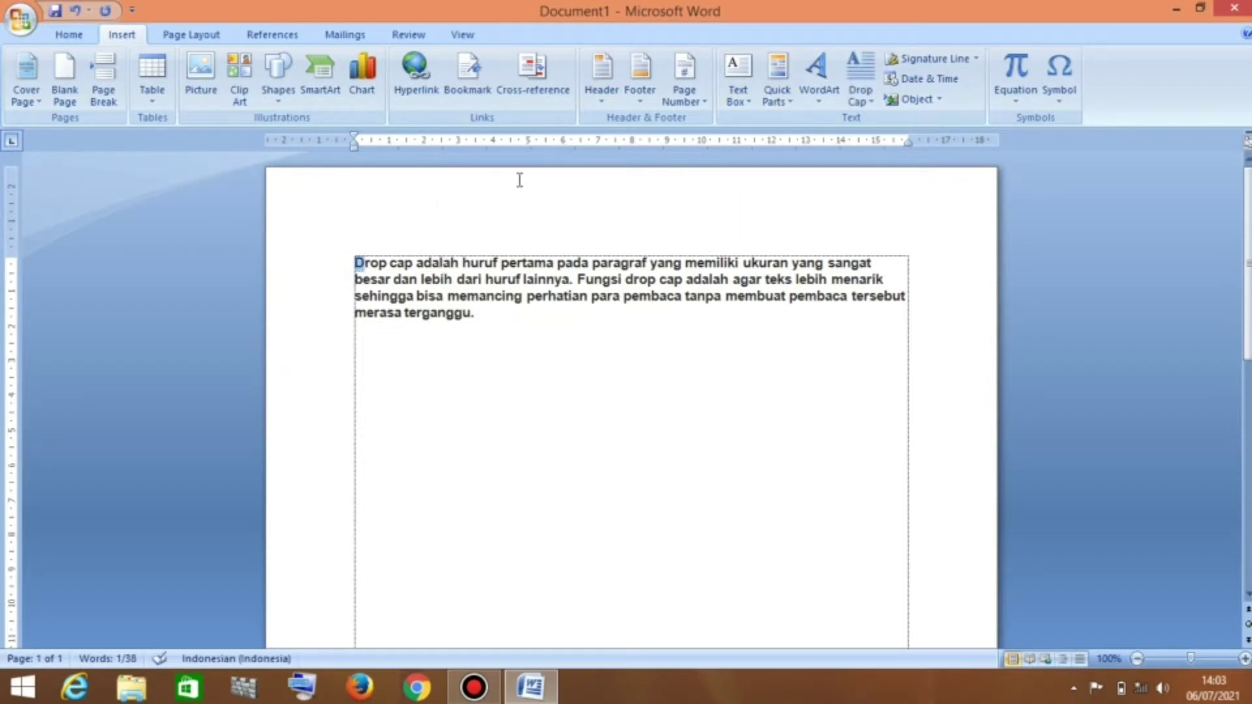
{"action": "left_click", "coordinate": [858, 91]}
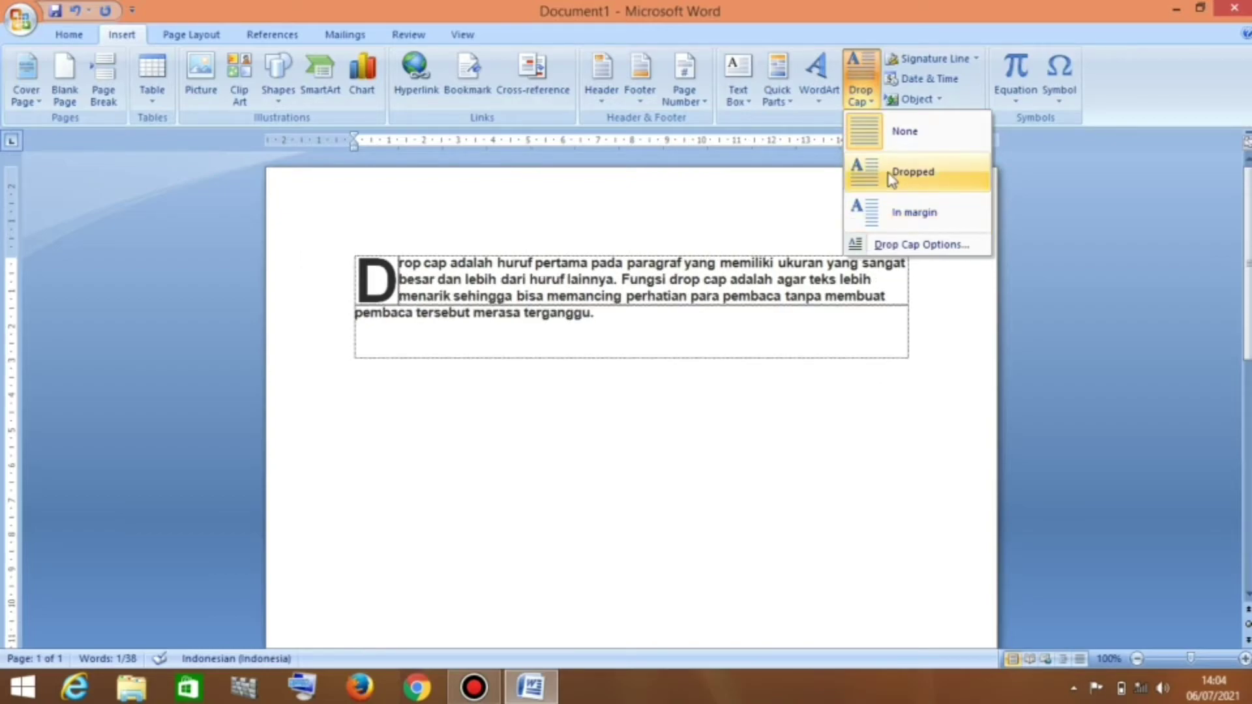
Apply a Dropped capital D in Angsana New font through Drop Cap Options
{"action": "left_click", "coordinate": [925, 248]}
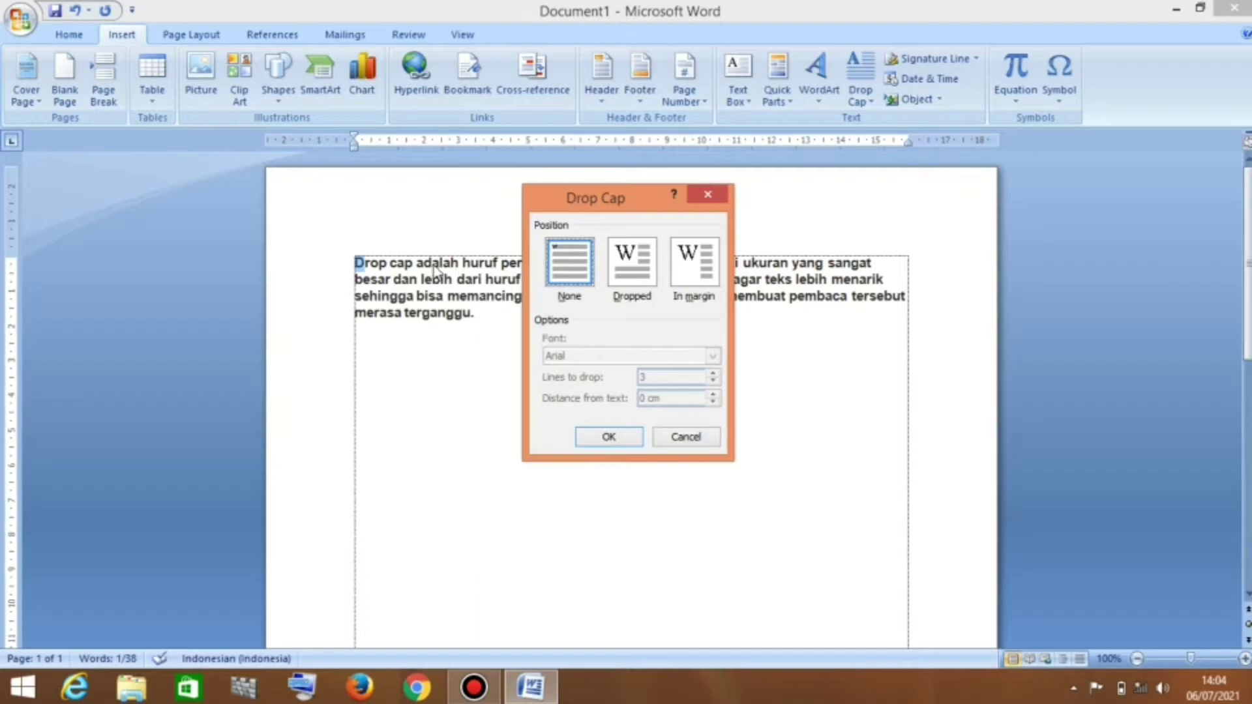
{"action": "left_click", "coordinate": [632, 275]}
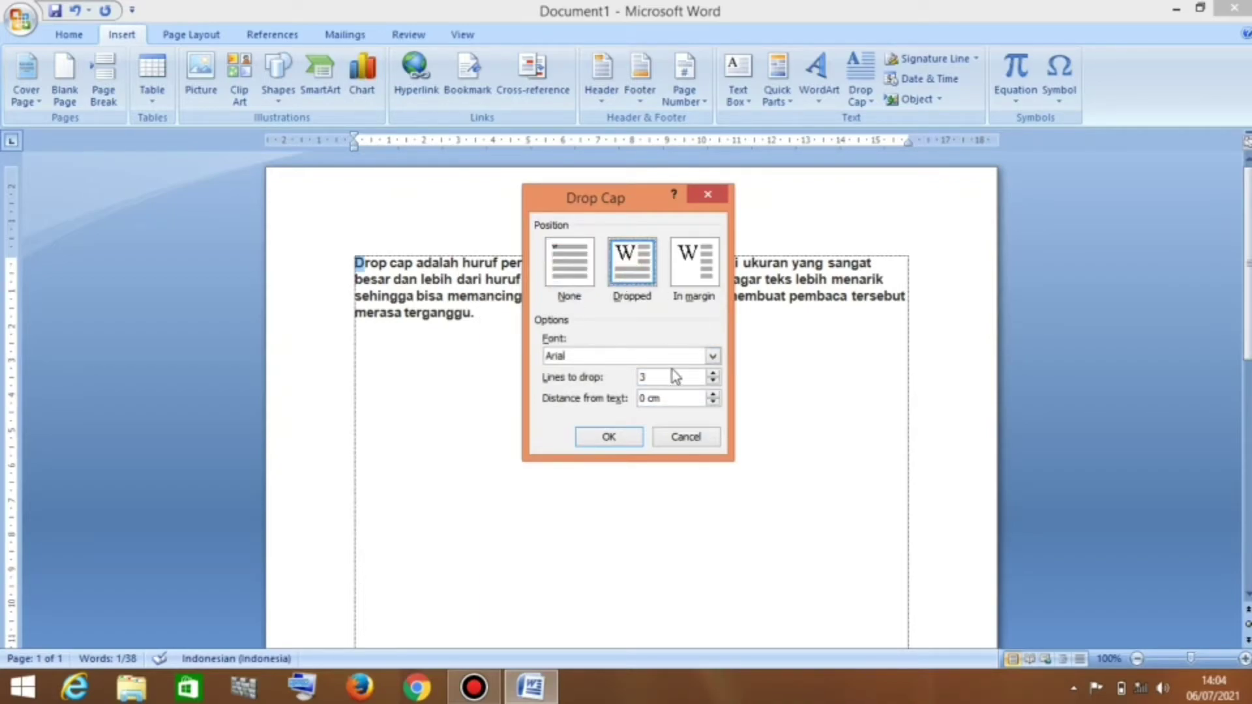
{"action": "left_click", "coordinate": [712, 357]}
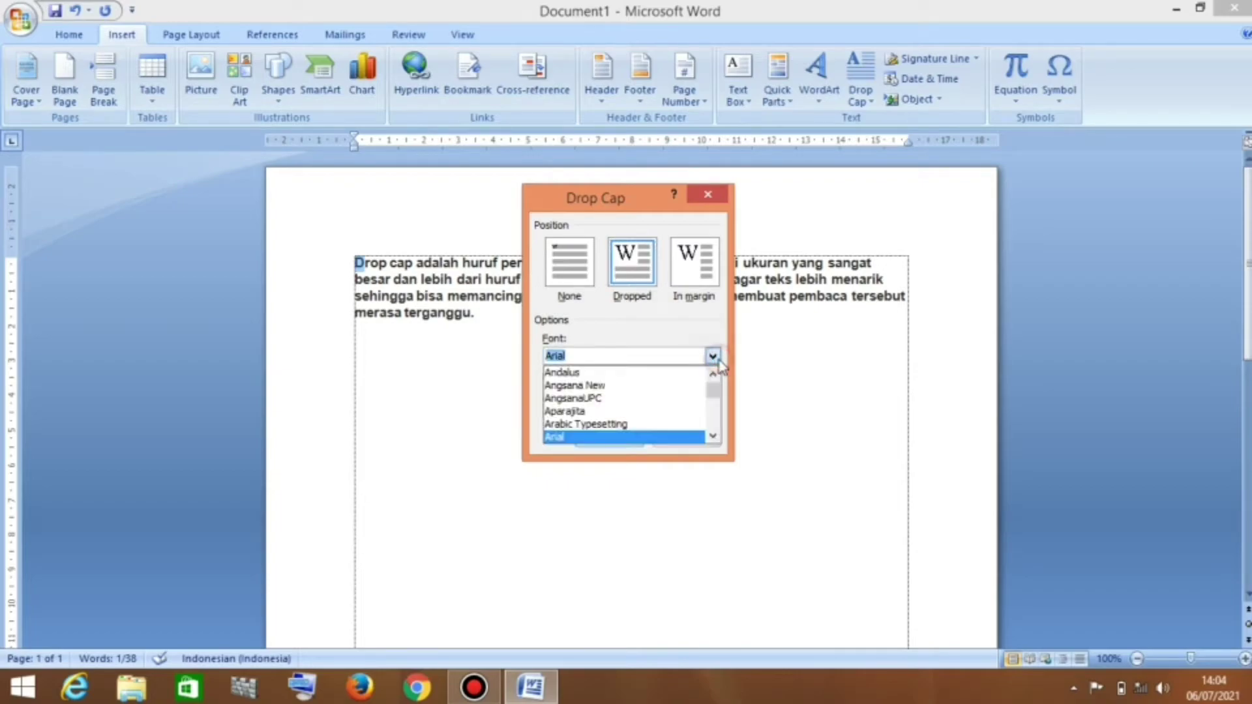
{"action": "left_click", "coordinate": [652, 386]}
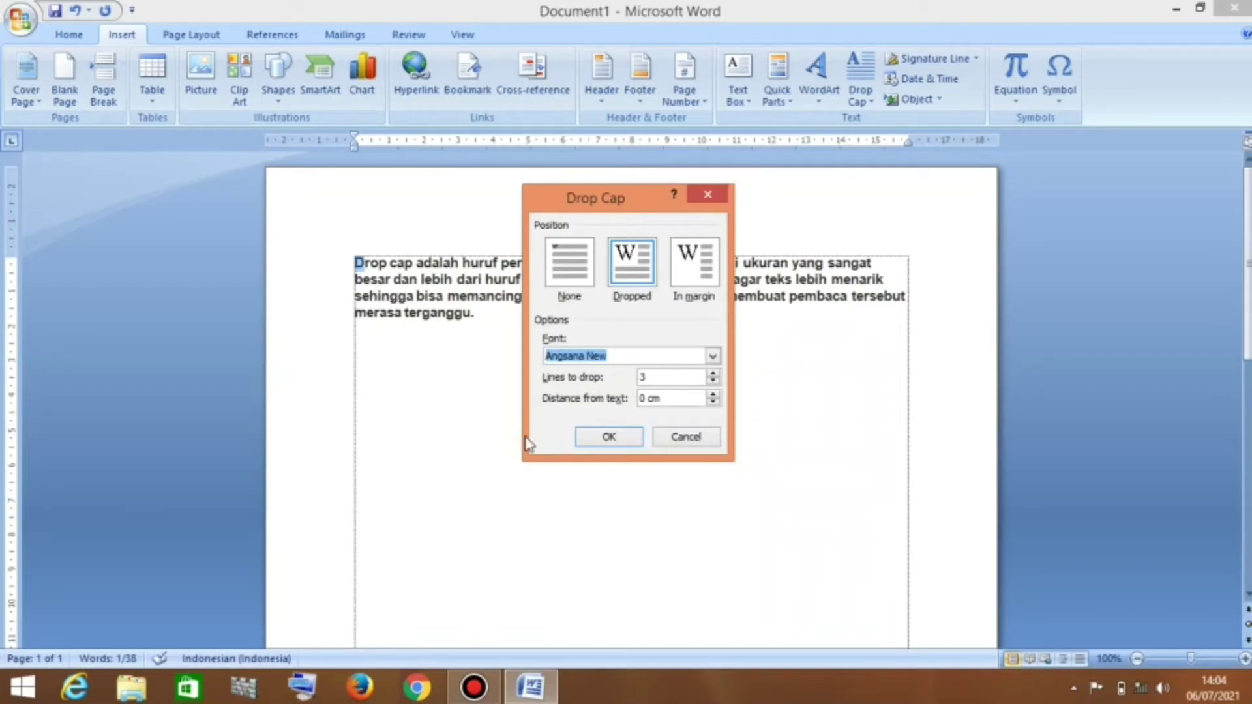
{"action": "left_click", "coordinate": [610, 439]}
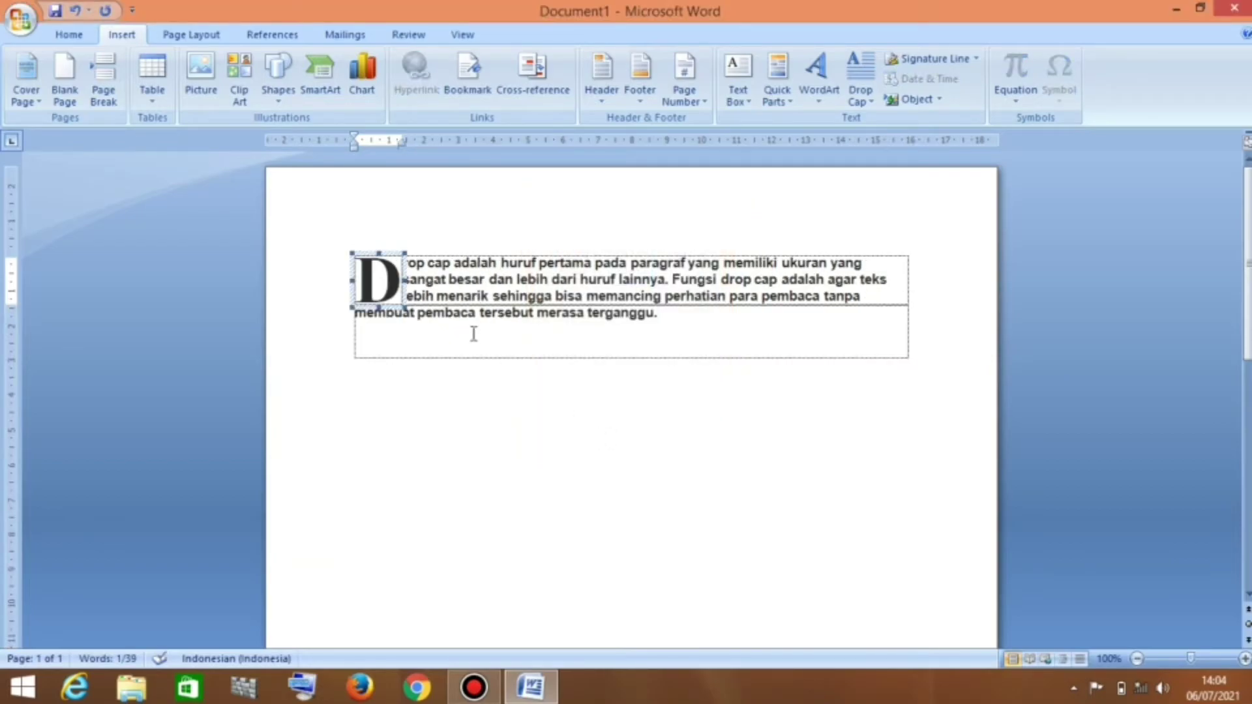
{"action": "left_click", "coordinate": [480, 298]}
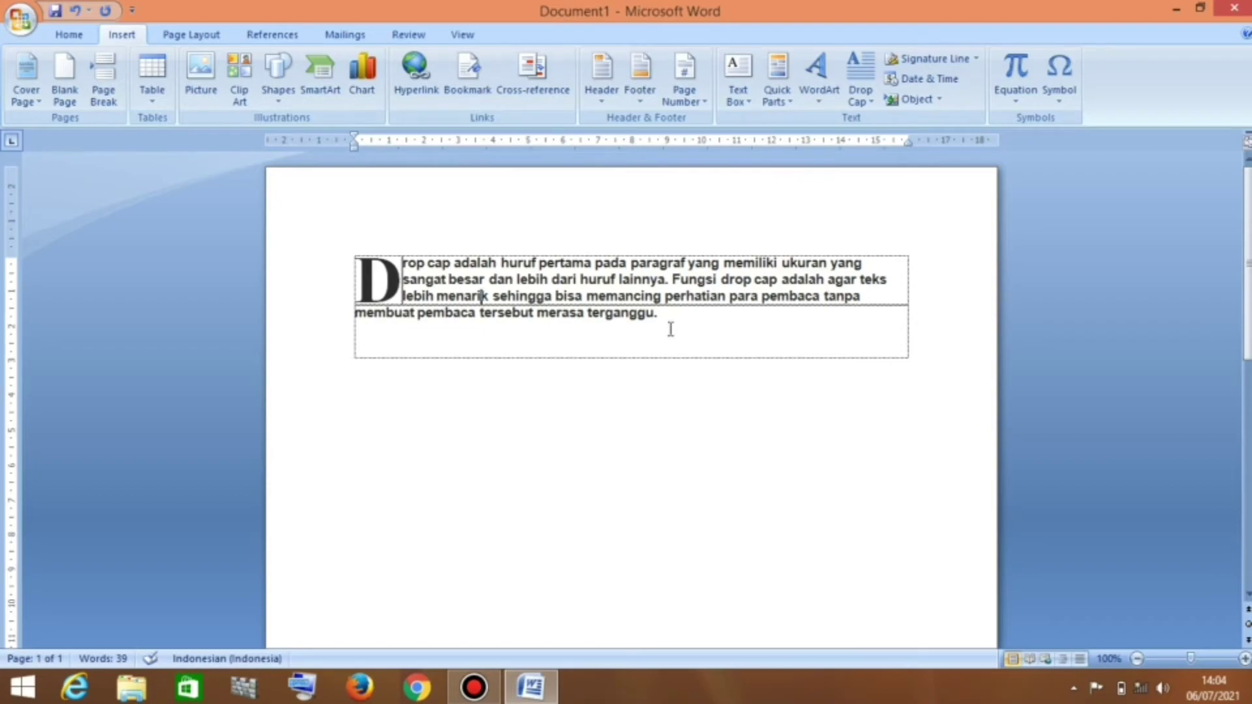
Change the drop cap to 2 lines deep with 0,5 cm distance from text
{"action": "left_click", "coordinate": [859, 88]}
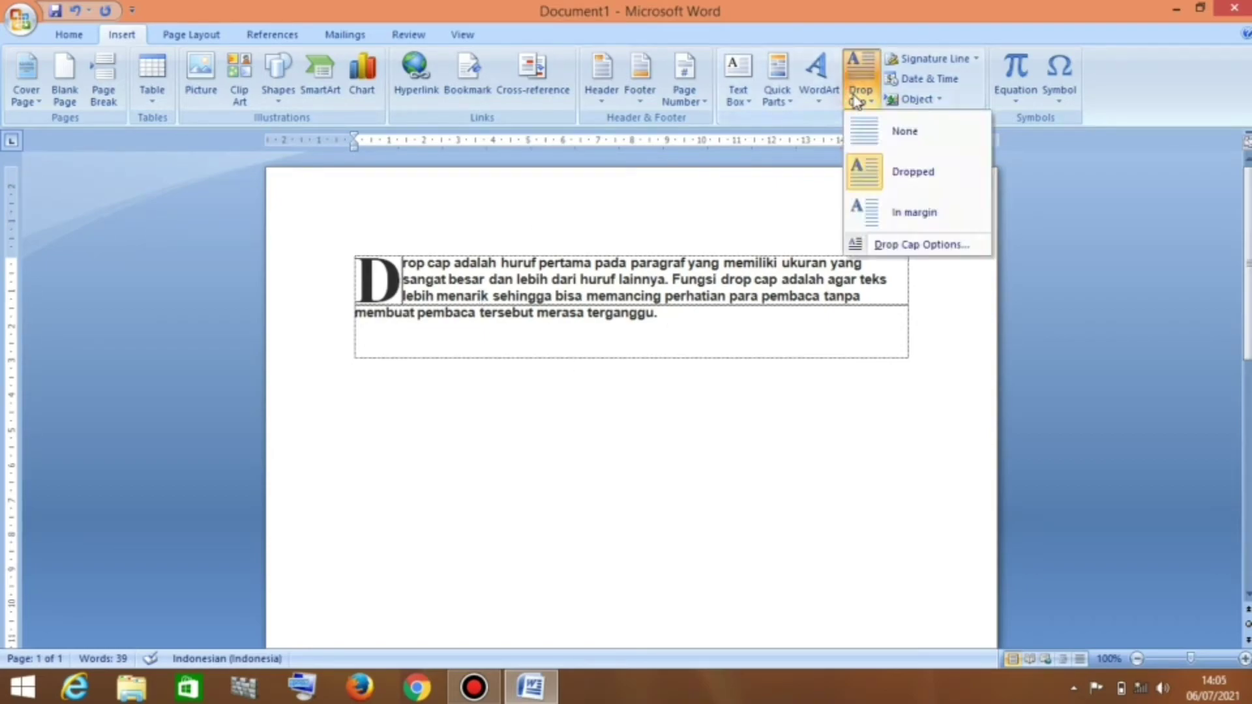
{"action": "left_click", "coordinate": [861, 245]}
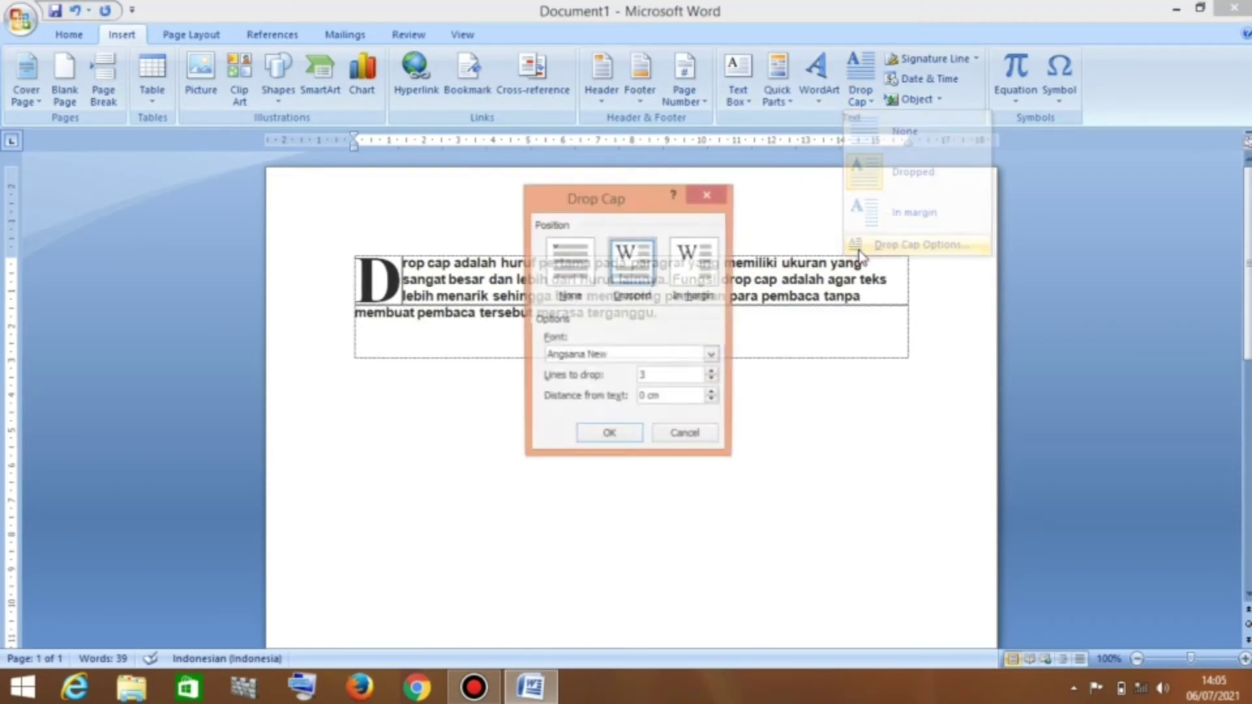
{"action": "left_click", "coordinate": [714, 383]}
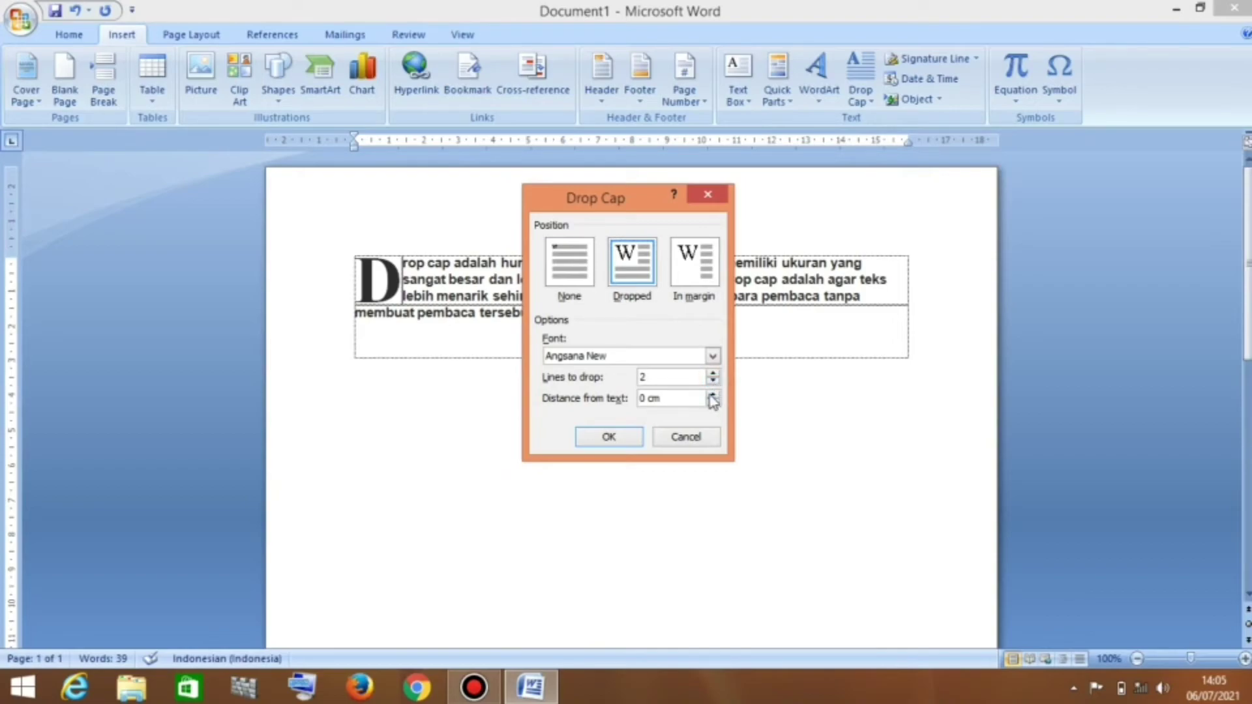
{"action": "left_click", "coordinate": [711, 394]}
{"action": "left_click", "coordinate": [711, 395]}
{"action": "left_click", "coordinate": [713, 394]}
{"action": "left_click", "coordinate": [713, 394]}
{"action": "left_click", "coordinate": [713, 395]}
{"action": "left_click", "coordinate": [627, 437]}
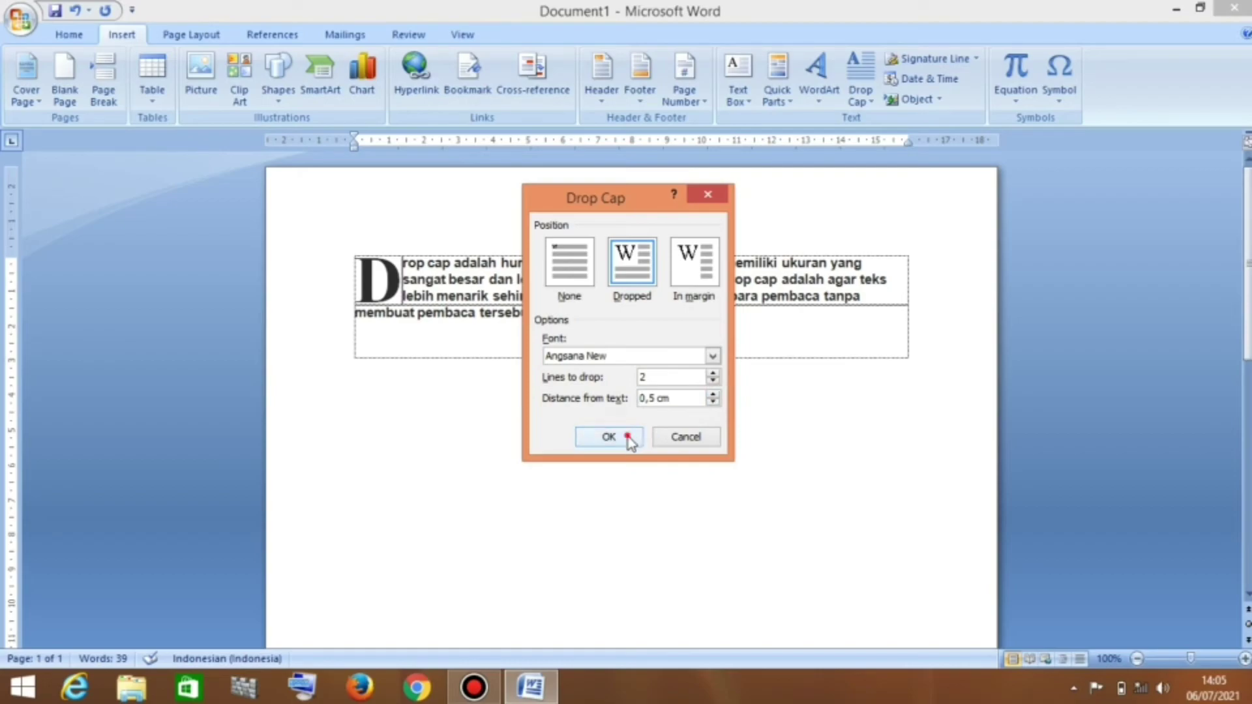